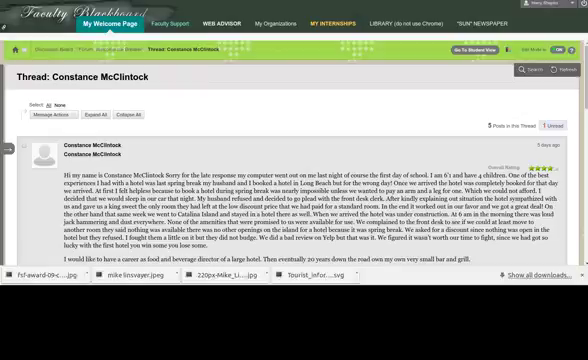
Step: Open and dismiss the message actions list and the desktop search overlay
click(50, 114)
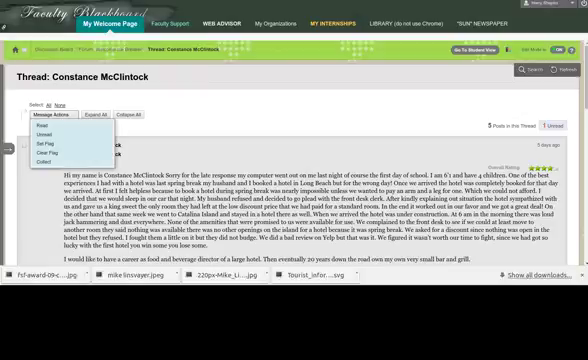
key(Escape)
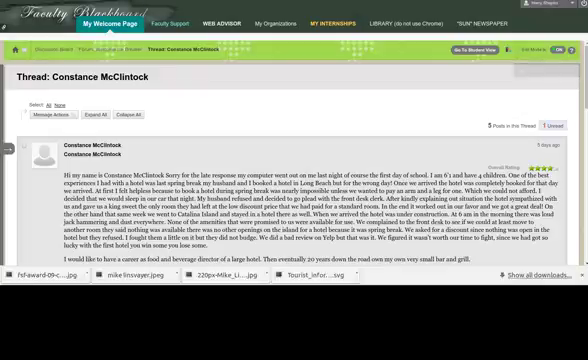
key(super)
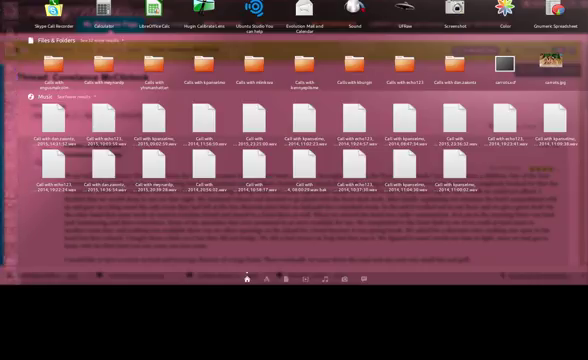
key(Escape)
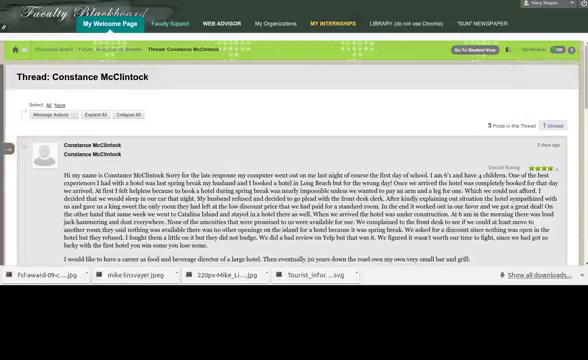
Step: Show and hide the course menu, leaving it hidden so the thread fills the width
click(8, 148)
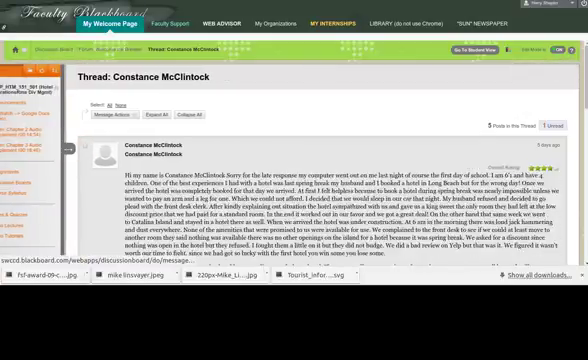
click(68, 148)
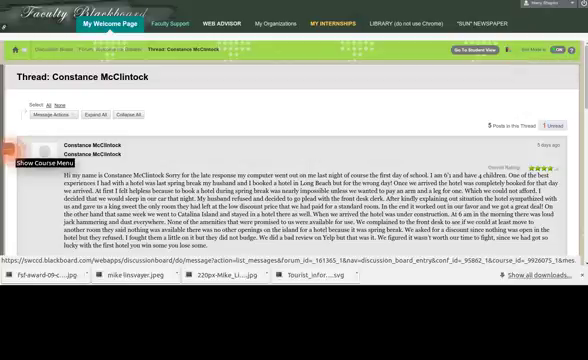
click(7, 148)
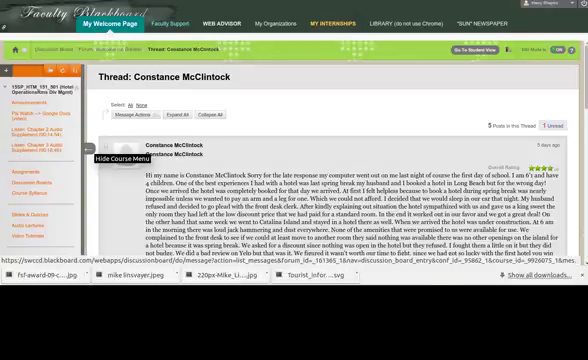
click(89, 148)
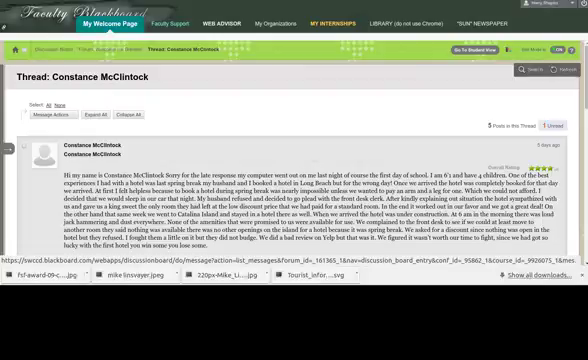
scroll(294, 200, down, 2)
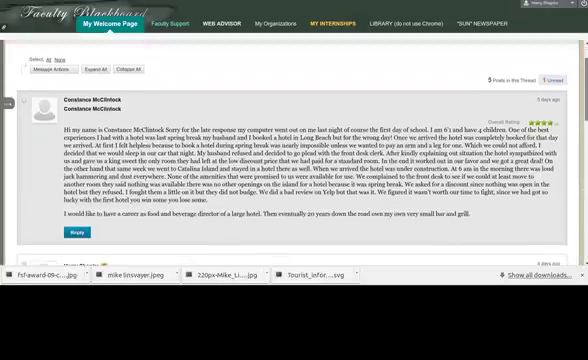
scroll(294, 180, down, 2)
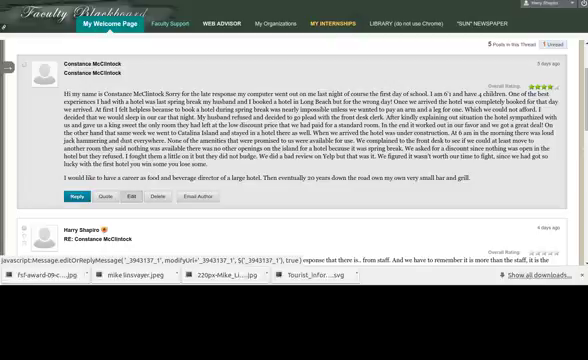
click(131, 196)
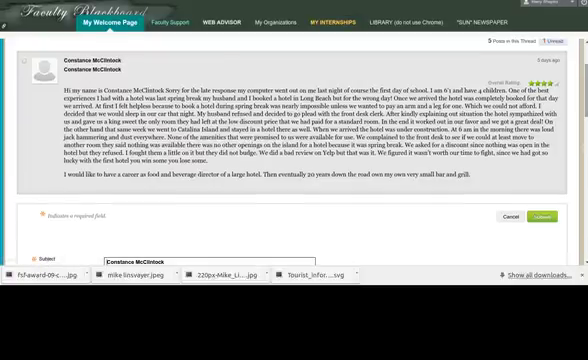
scroll(300, 150, down, 3)
scroll(300, 150, down, 3)
scroll(300, 150, down, 2)
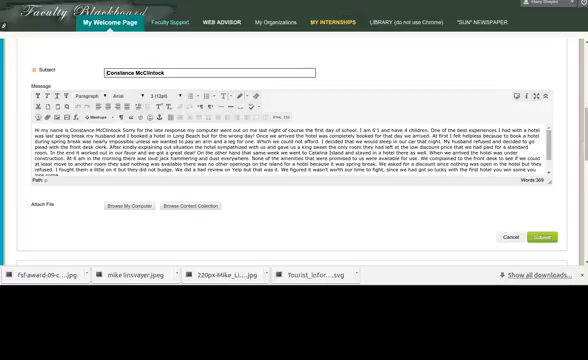
key(Down)
key(ctrl+a)
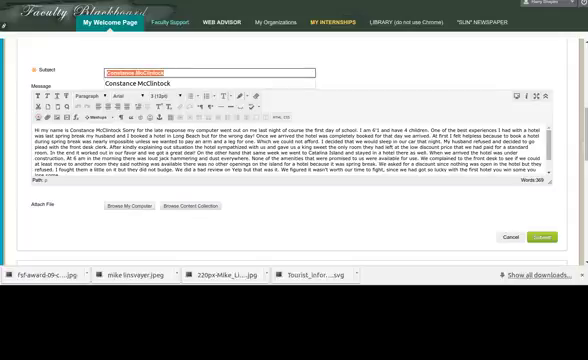
key(Right)
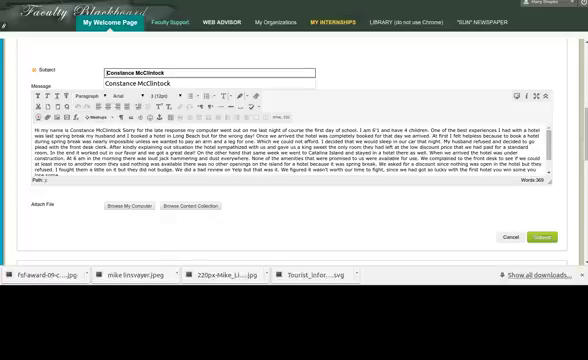
text(Ed)
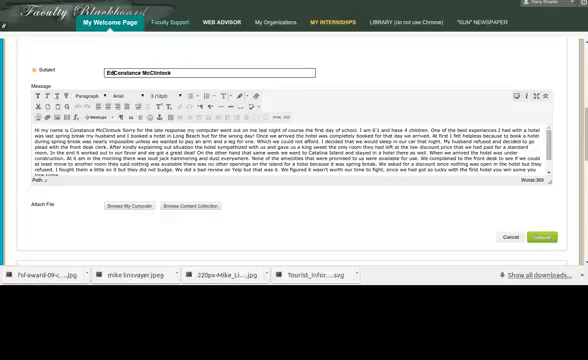
text(it)
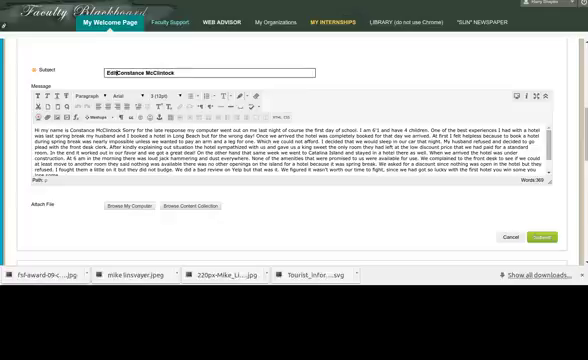
text(:)
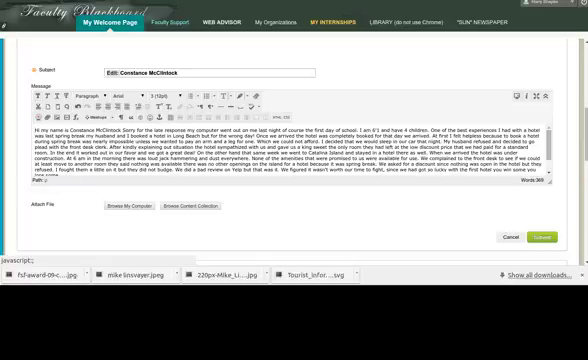
click(226, 95)
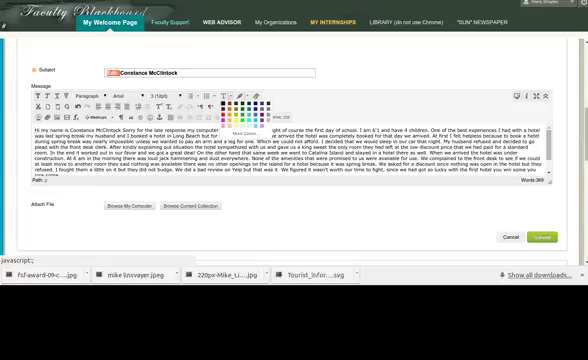
click(228, 104)
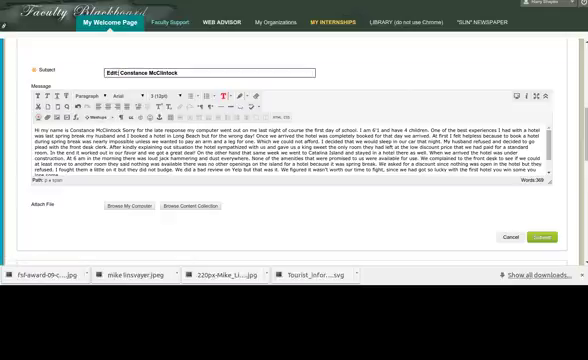
click(224, 96)
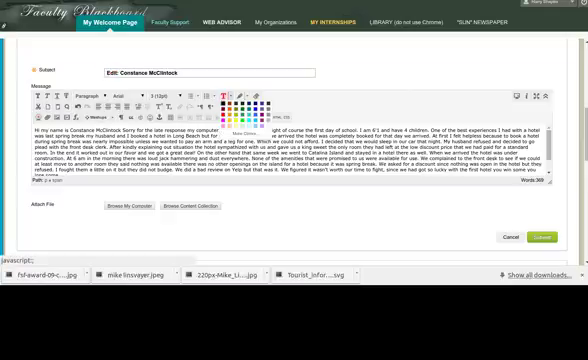
click(226, 104)
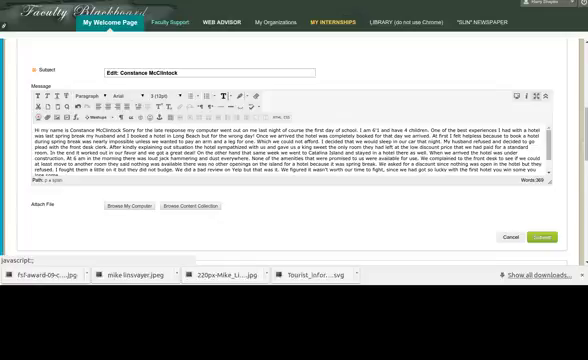
Step: Expand the editor to full screen and make the introduction sentence numbered item 1
click(545, 96)
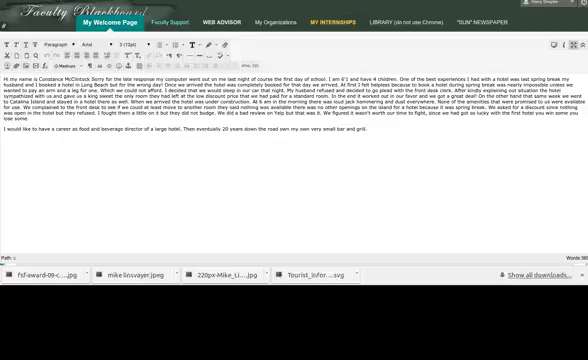
key(Return)
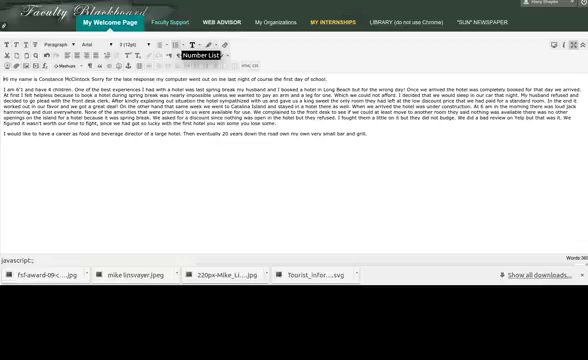
click(193, 45)
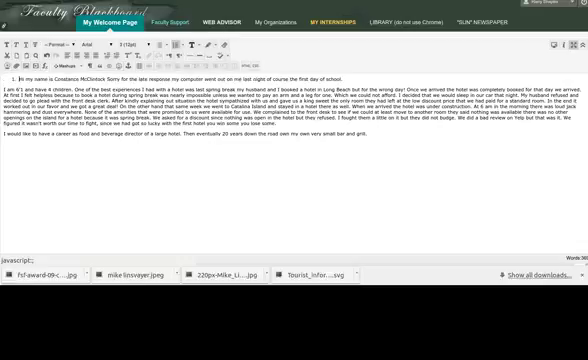
click(4, 89)
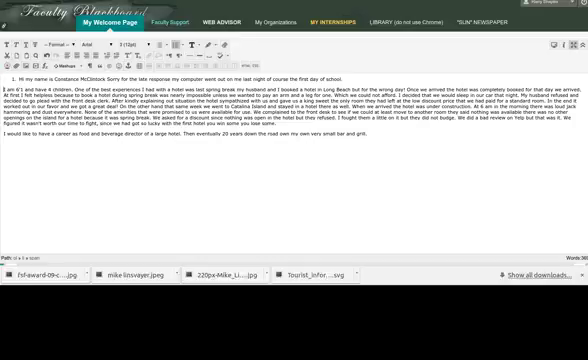
click(4, 89)
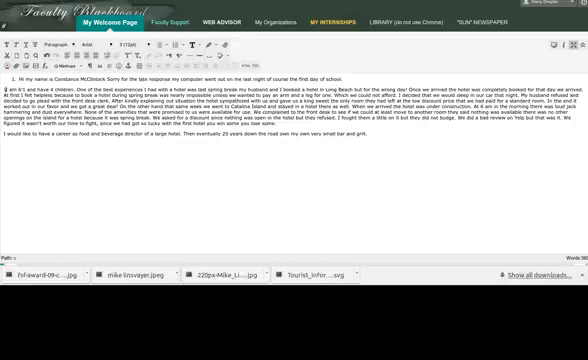
Step: Make height, hotel story and Catalina Island paragraphs items 2–4, then select all text
key(BackSpace)
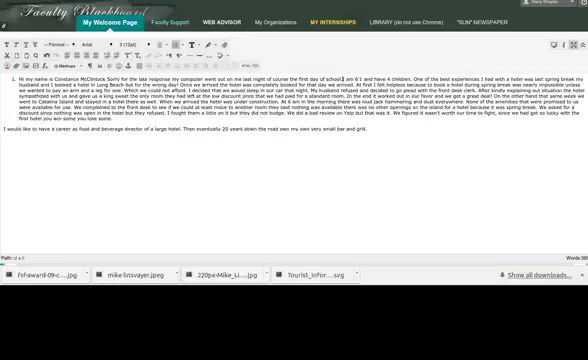
key(Return)
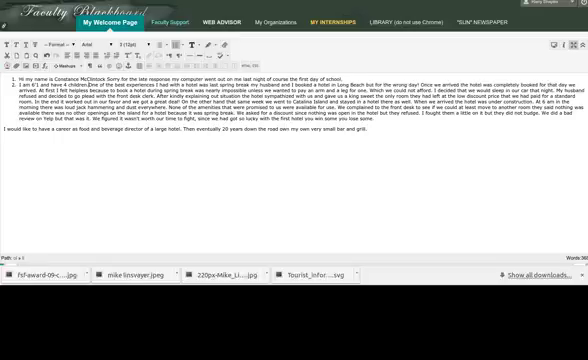
key(Return)
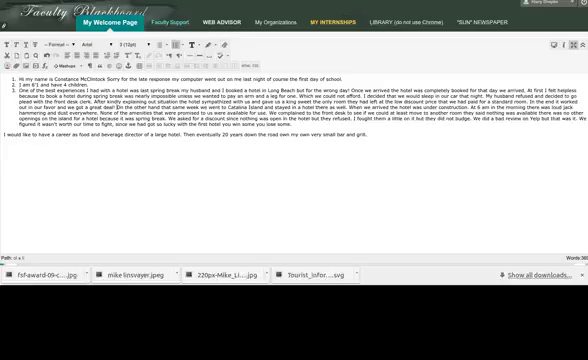
key(Return)
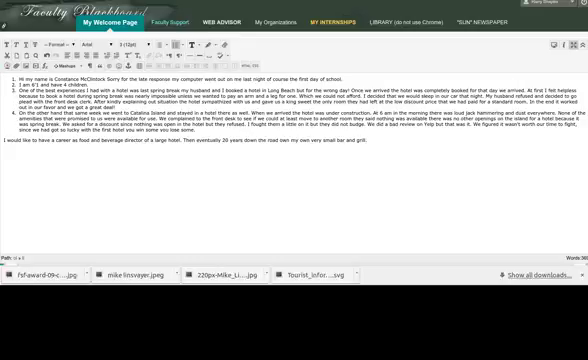
mouse_move(366, 140)
mouse_down()
mouse_move(322, 140)
mouse_move(14, 78)
mouse_up()
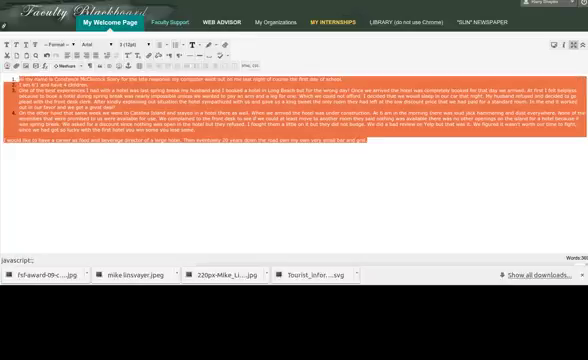
Step: Set all the selected message text to font size 4 (14pt), then deselect it
click(96, 44)
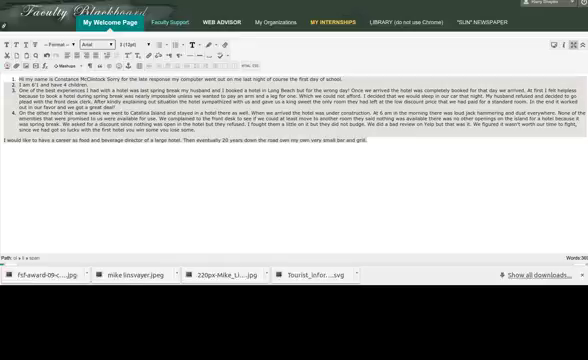
click(128, 44)
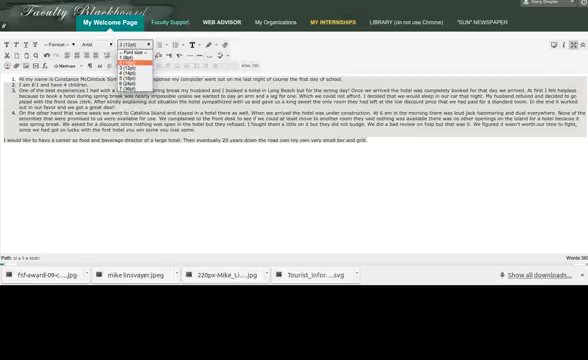
click(128, 62)
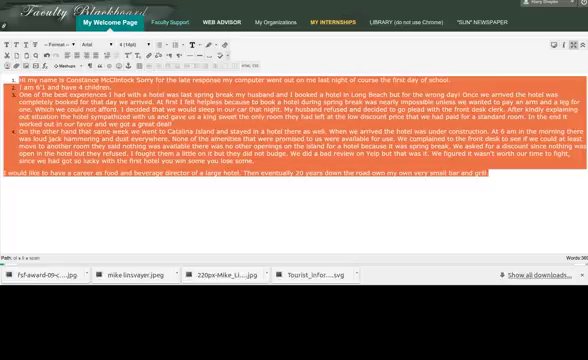
key(super)
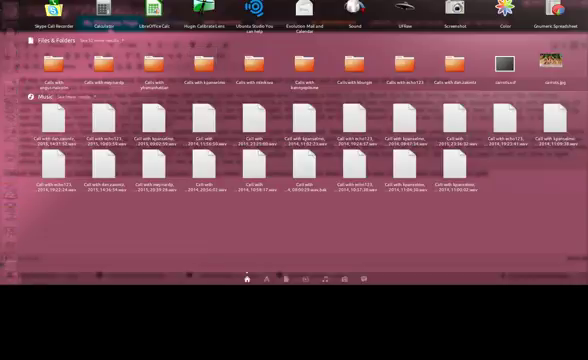
key(super)
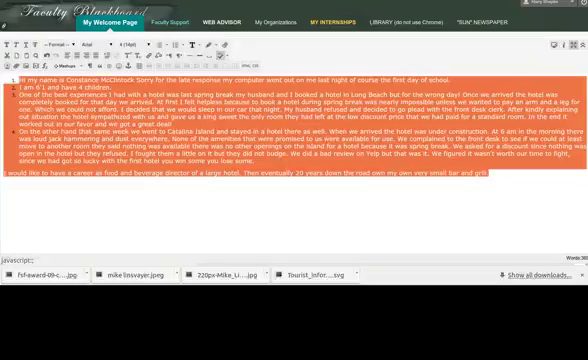
click(10, 120)
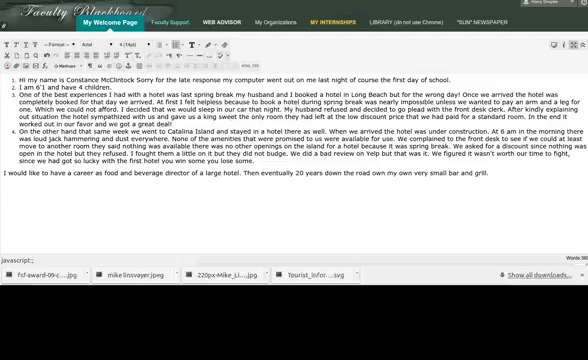
click(224, 64)
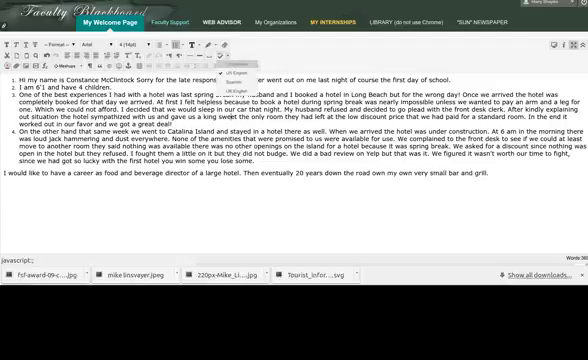
click(236, 74)
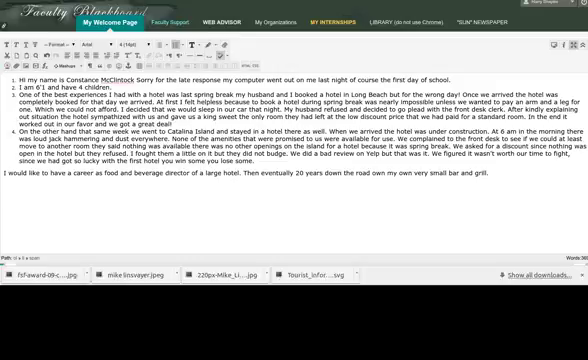
key(super)
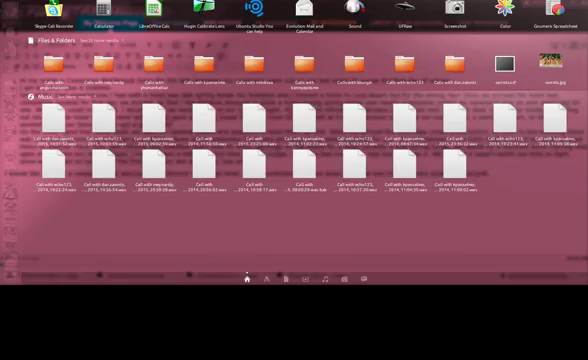
key(super)
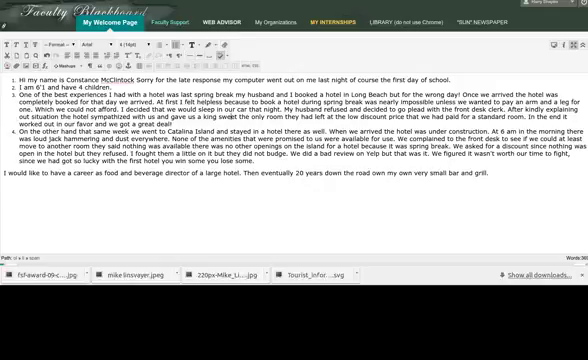
click(169, 130)
drag(169, 130, 213, 130)
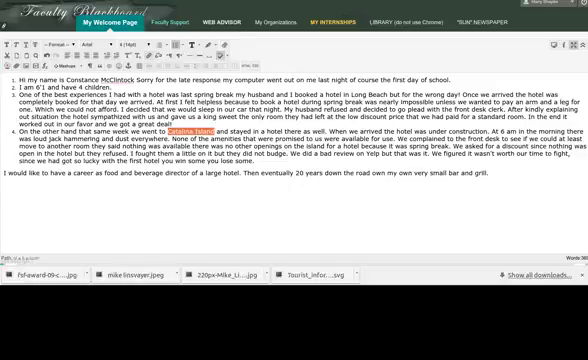
click(14, 55)
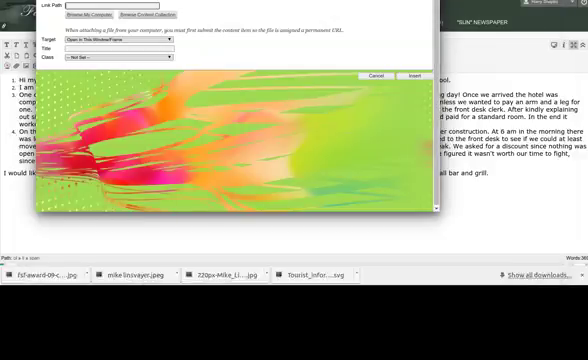
key(Escape)
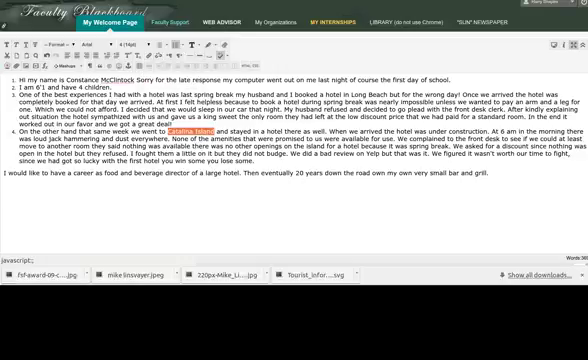
key(super)
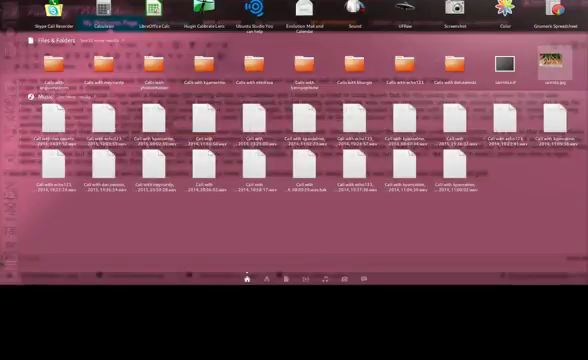
key(Escape)
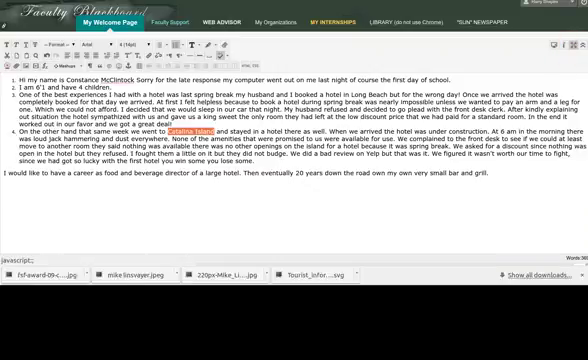
Step: Leave the full-screen editor and submit the edited post
click(576, 45)
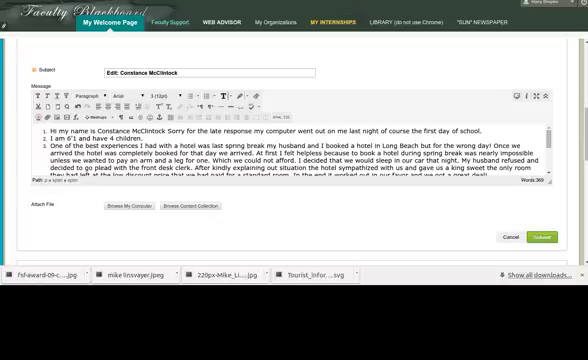
click(541, 237)
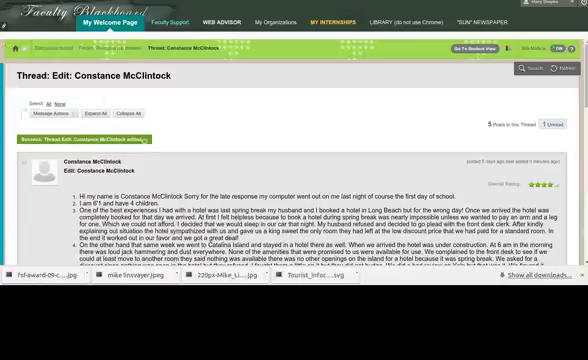